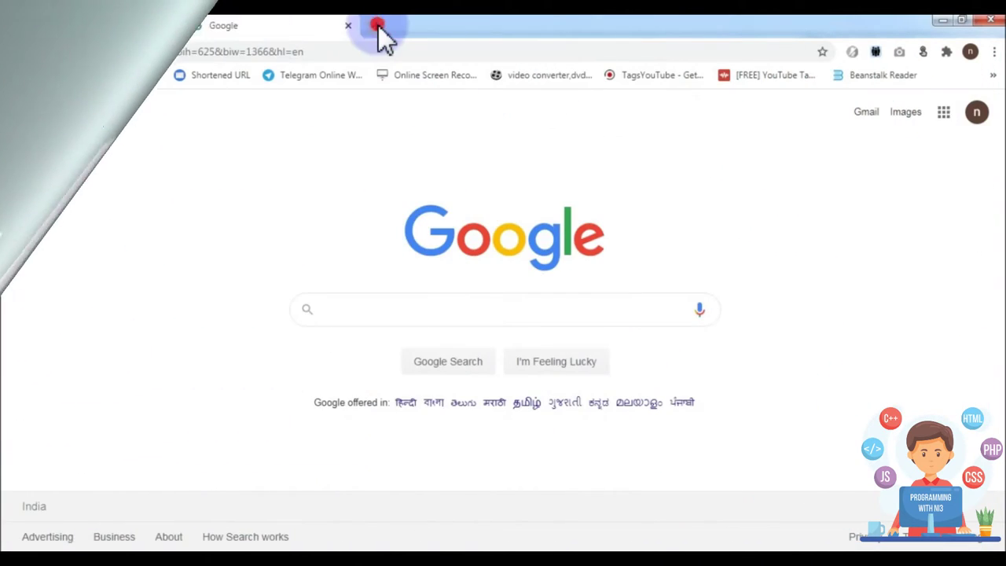
- Search Google for 'pimples on face' in a new tab
{"action": "left_click", "coordinate": [377, 26]}
{"action": "left_click", "coordinate": [283, 27]}
{"action": "left_click", "coordinate": [346, 26]}
{"action": "left_click", "coordinate": [399, 321]}
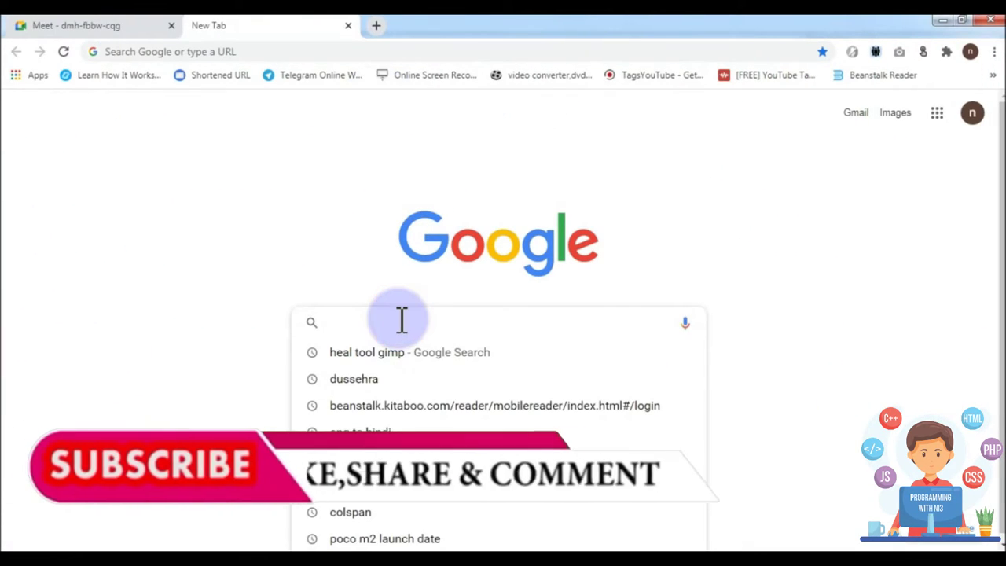
{"action": "type", "text": "pim"}
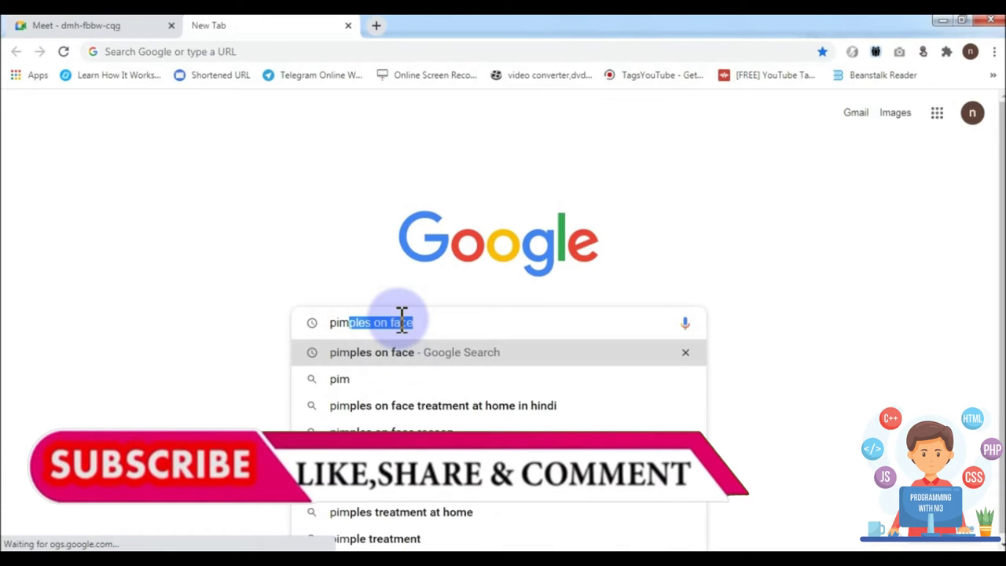
{"action": "key", "text": "Return"}
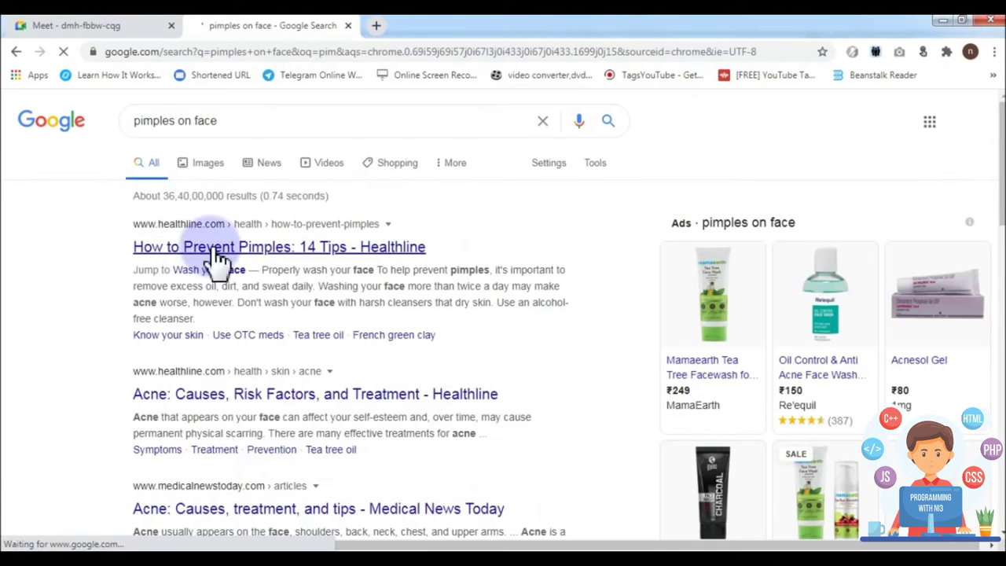
- Open the Hard pimples photo from Images full-size in its own tab
{"action": "left_click", "coordinate": [209, 164]}
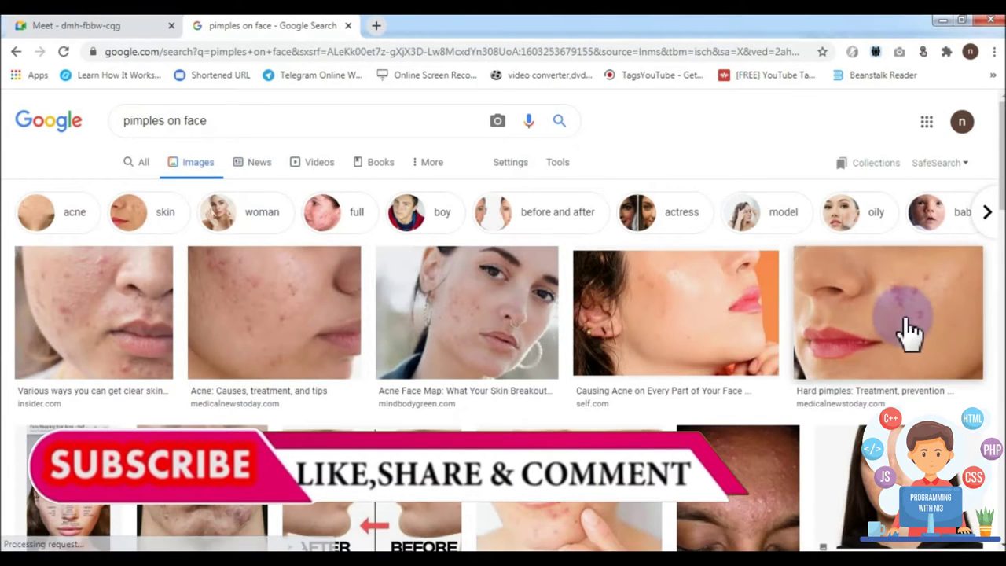
{"action": "left_click", "coordinate": [901, 330]}
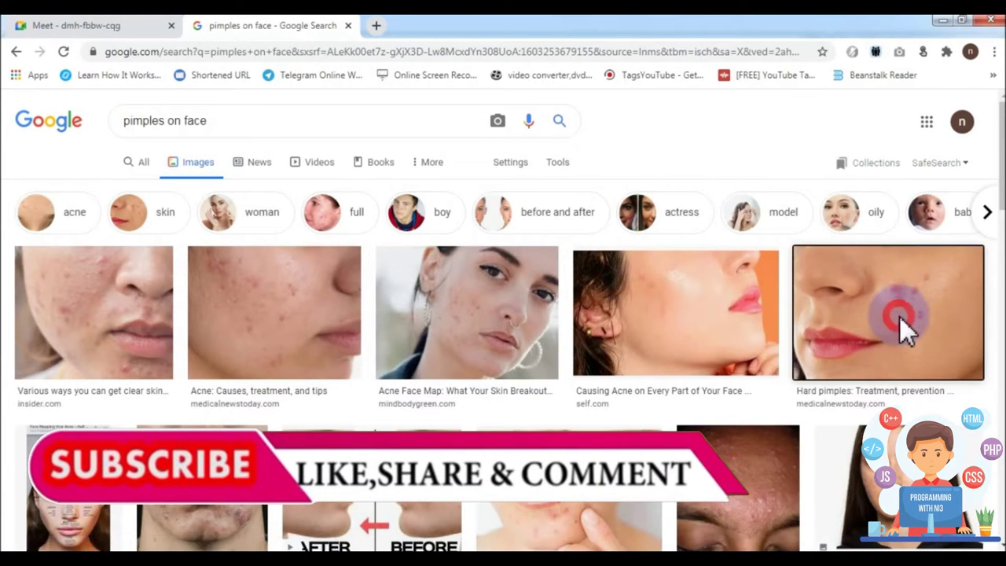
{"action": "right_click", "coordinate": [810, 275]}
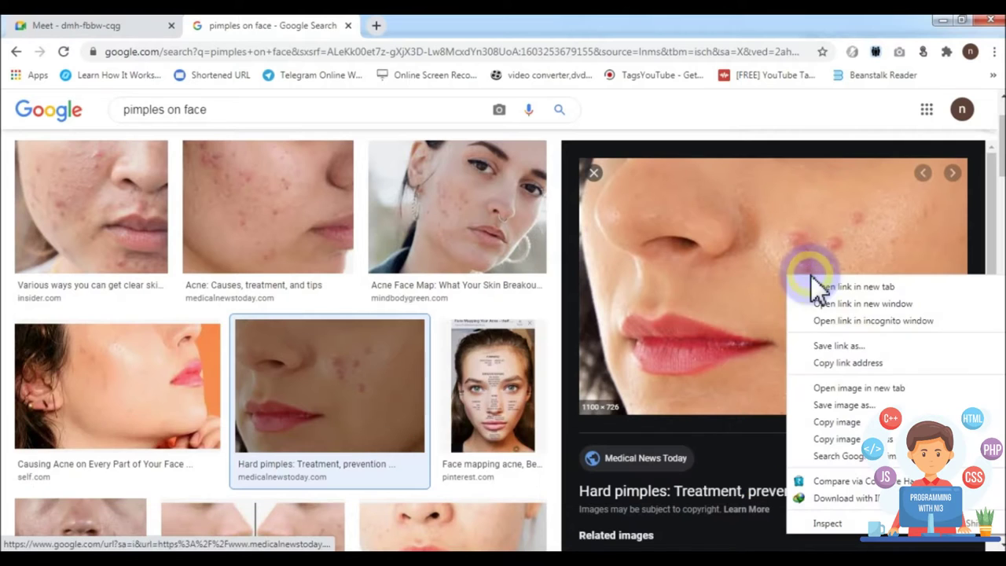
{"action": "left_click", "coordinate": [849, 385]}
{"action": "left_click", "coordinate": [449, 25]}
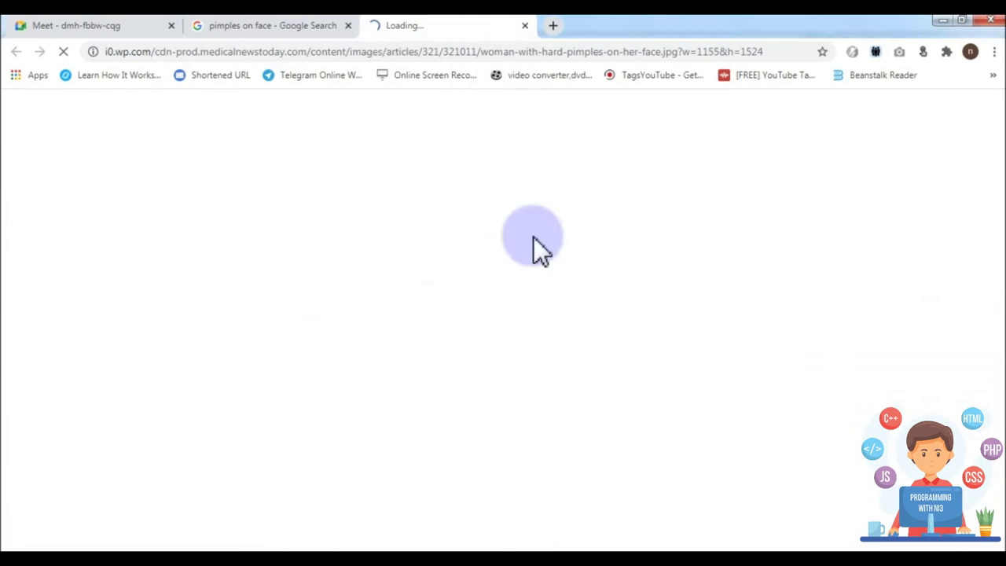
- Save the photo to Downloads as woman-with-hard-pimples-on-her-face.jpg
{"action": "right_click", "coordinate": [514, 245]}
{"action": "left_click", "coordinate": [553, 278]}
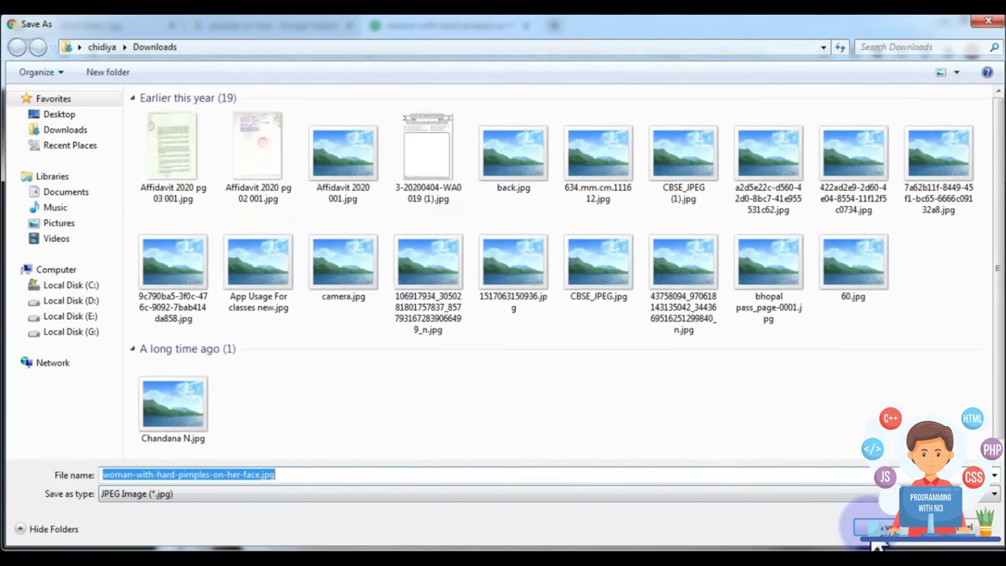
{"action": "left_click", "coordinate": [874, 533]}
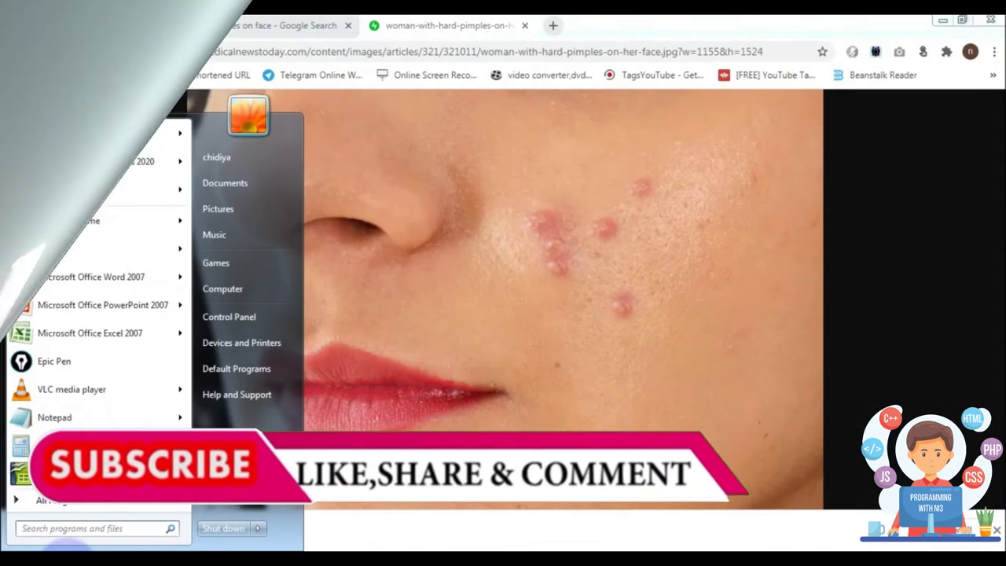
- Launch GIMP 2.10.18 from the Start menu's All Programs list
{"action": "left_click", "coordinate": [62, 503]}
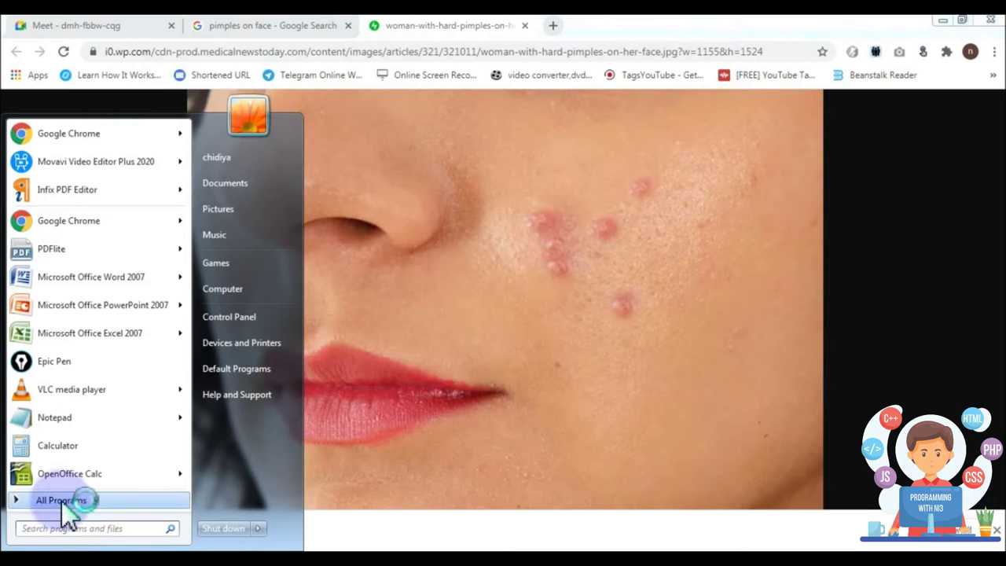
{"action": "scroll", "coordinate": [122, 345], "scroll_direction": "up", "scroll_amount": 7}
{"action": "scroll", "coordinate": [121, 345], "scroll_direction": "up", "scroll_amount": 5}
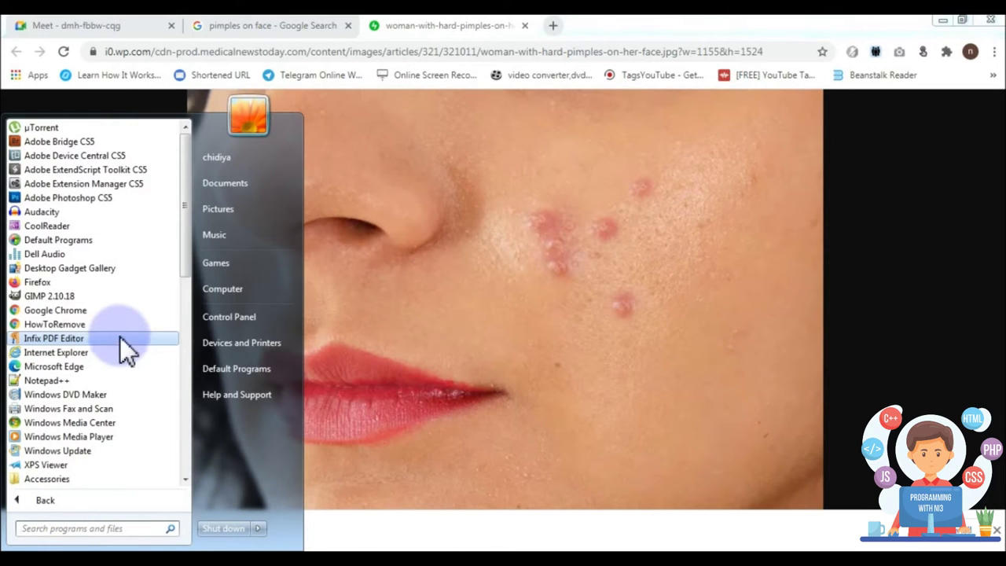
{"action": "left_click", "coordinate": [47, 297]}
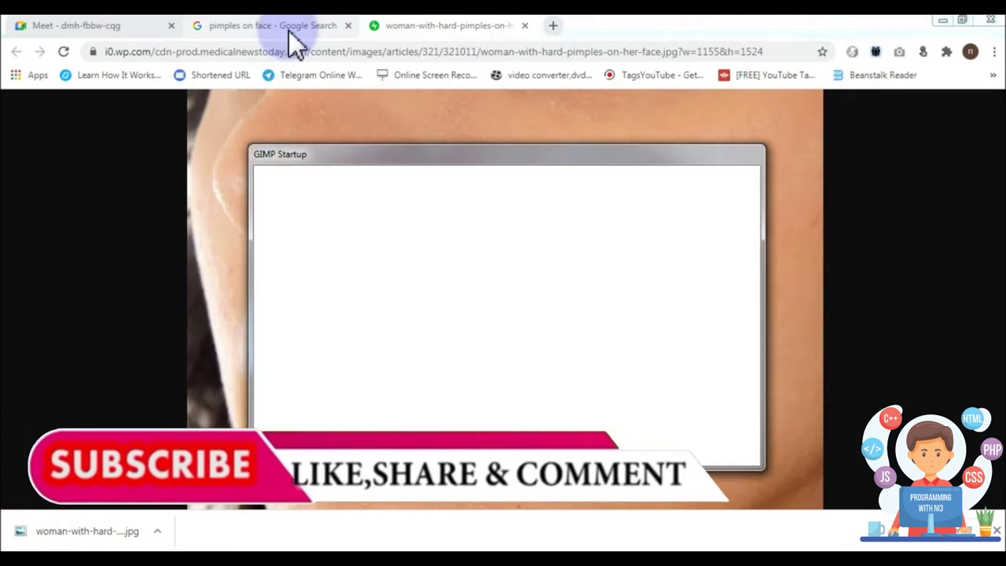
{"action": "left_click", "coordinate": [348, 26]}
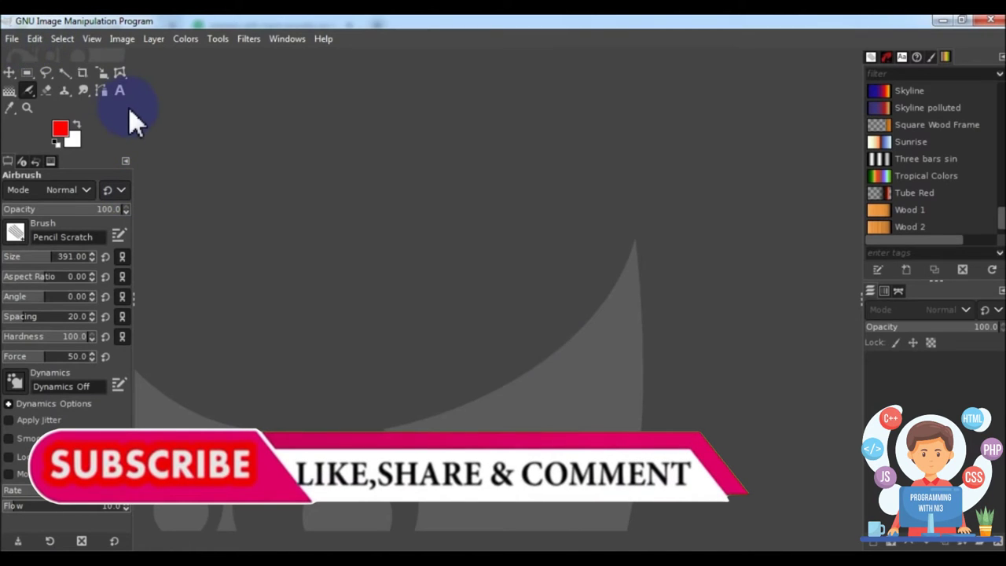
- Browse to the Downloads folder in GIMP's Open Image dialog
{"action": "left_click", "coordinate": [11, 39]}
{"action": "left_click", "coordinate": [11, 39]}
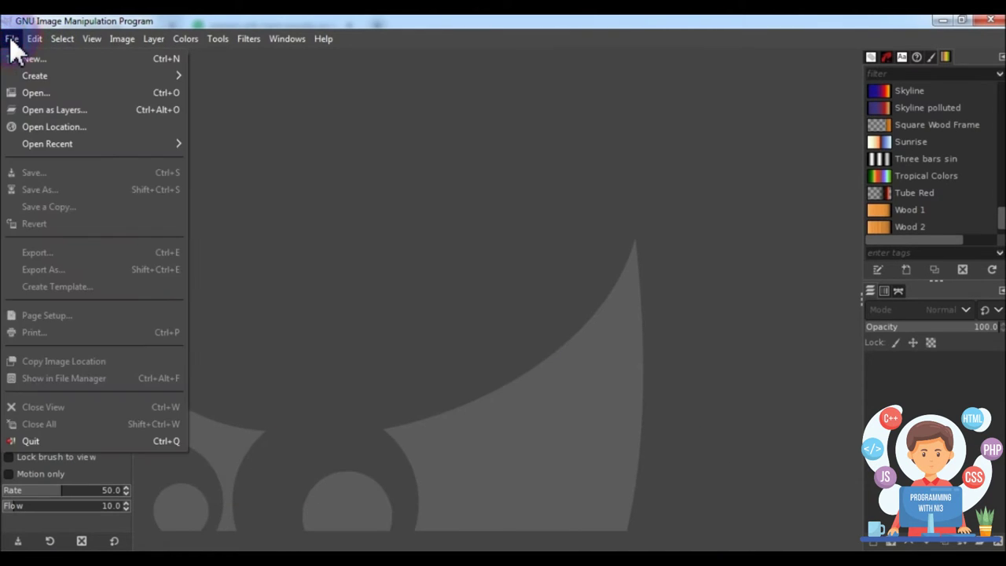
{"action": "left_click", "coordinate": [65, 98]}
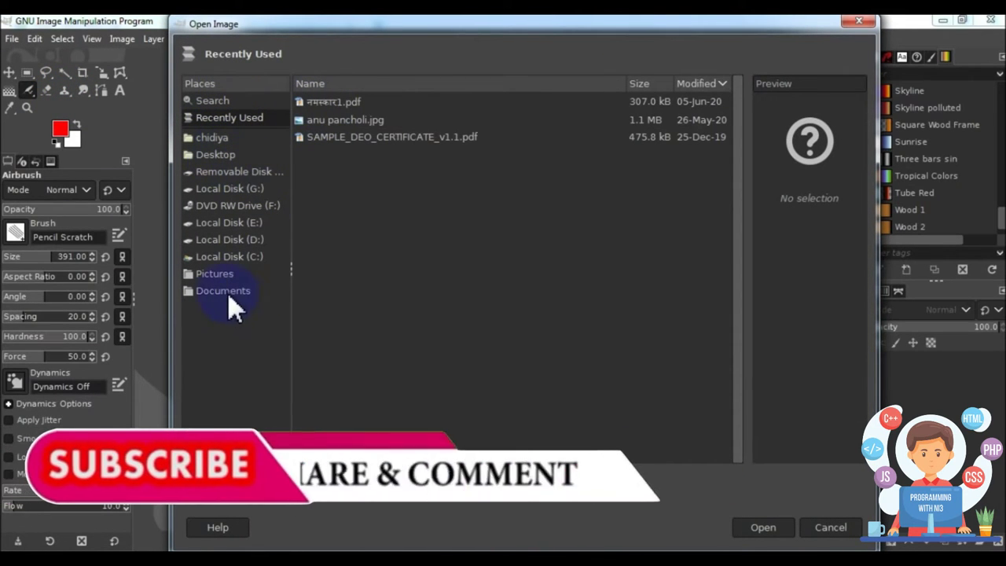
{"action": "left_click", "coordinate": [216, 155]}
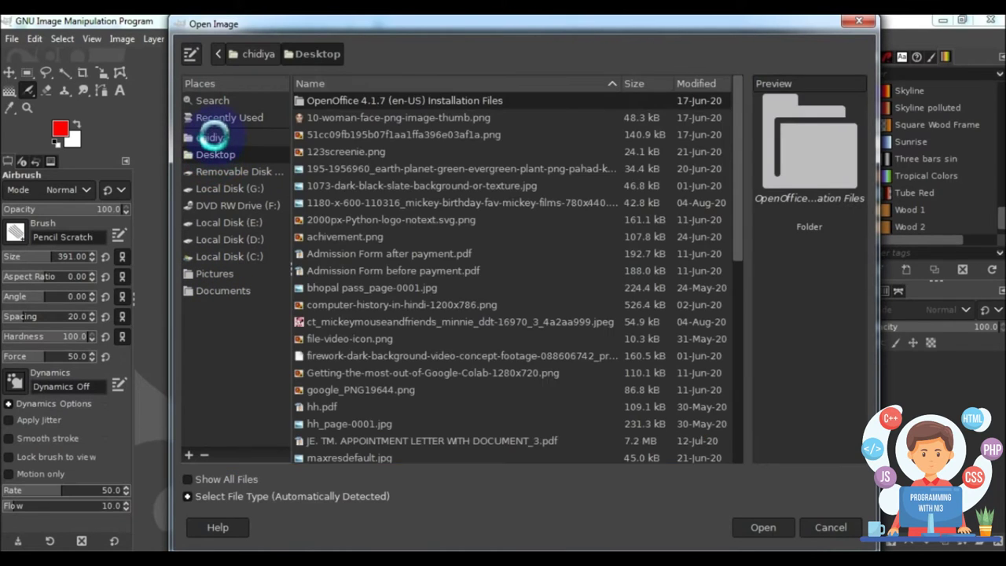
{"action": "left_click", "coordinate": [212, 138]}
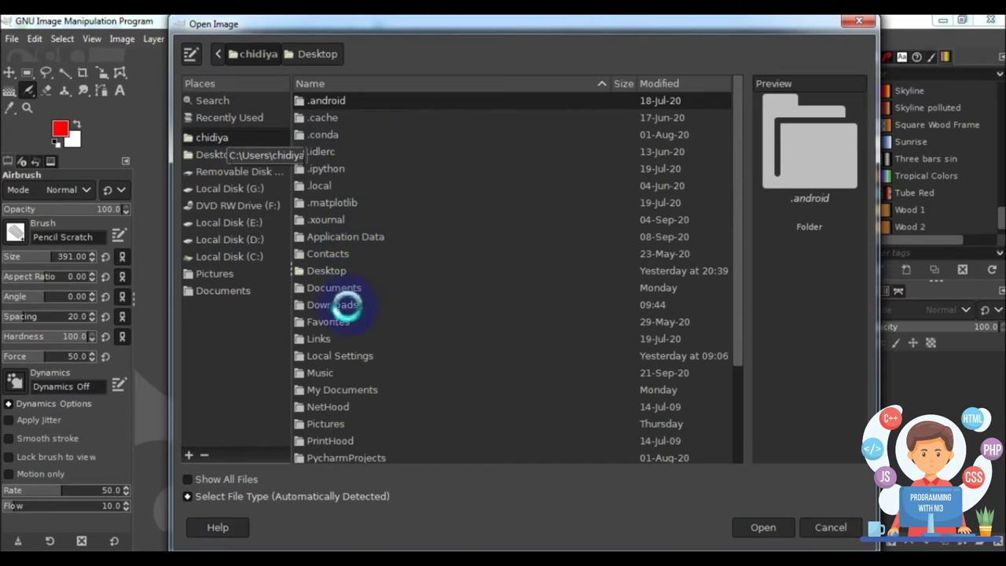
{"action": "left_click", "coordinate": [334, 304]}
{"action": "double_click", "coordinate": [331, 304]}
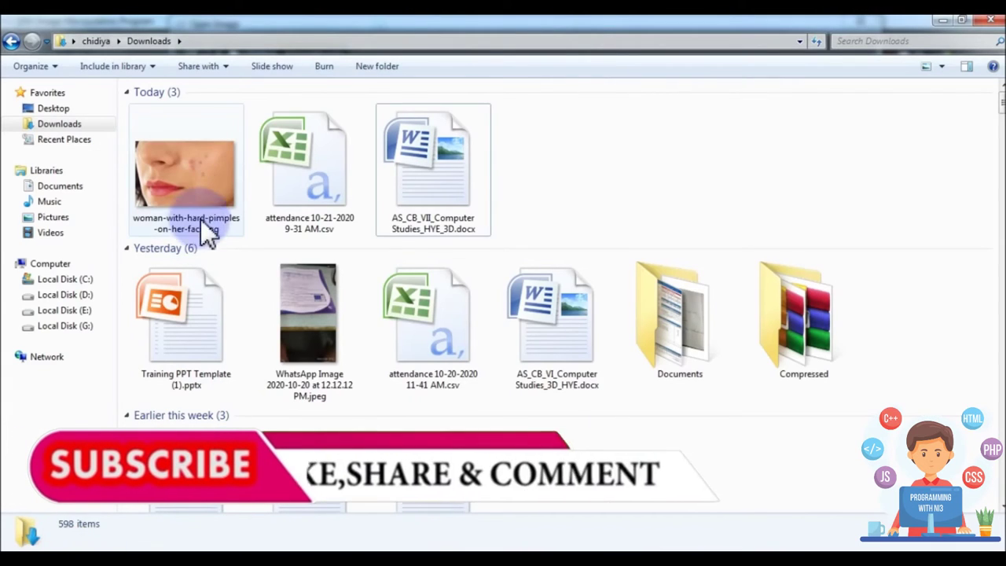
- Select woman-with-hard-pimples-on-her-face.jpg in the dialog, then cancel it
{"action": "left_click", "coordinate": [209, 188]}
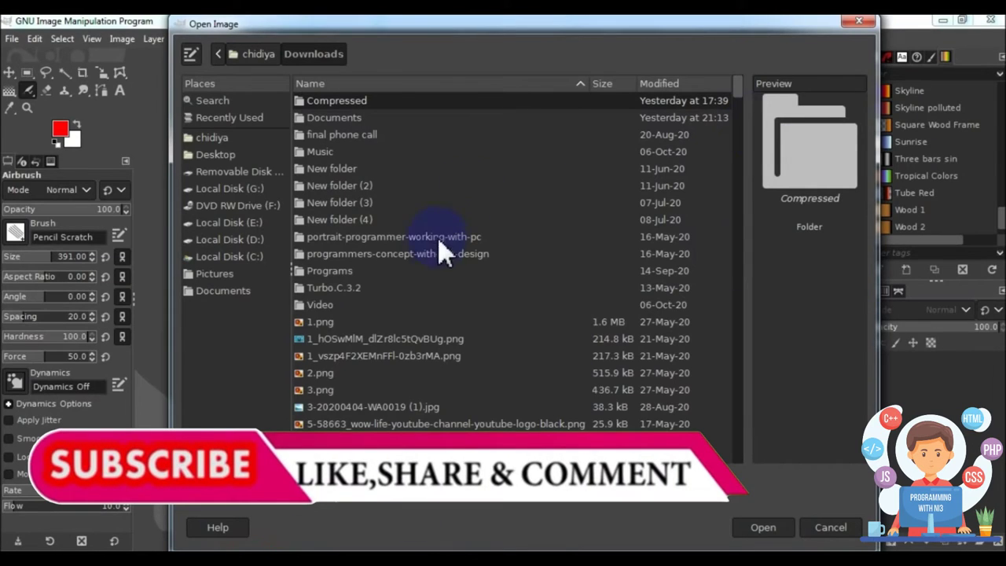
{"action": "left_click", "coordinate": [363, 356]}
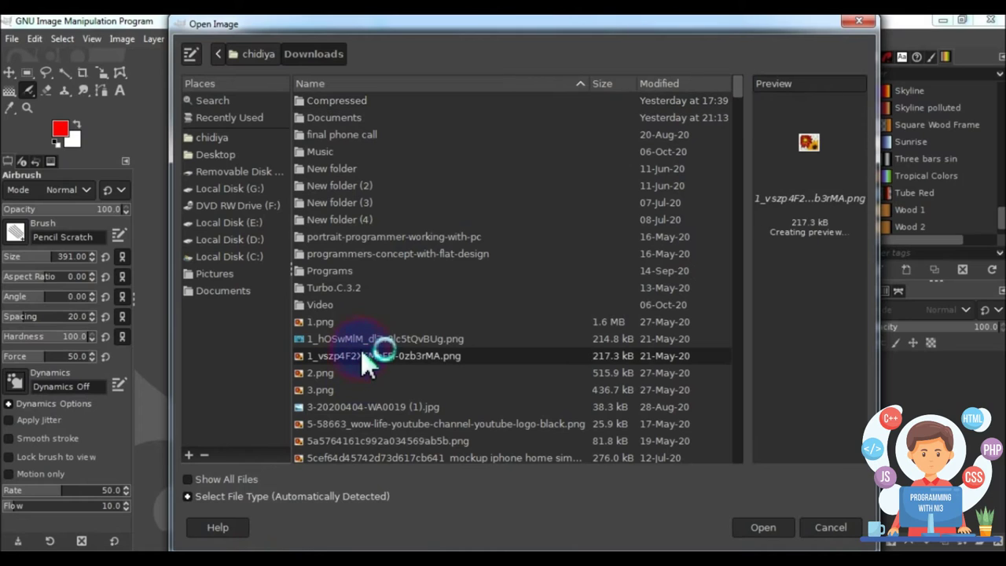
{"action": "type", "text": "w"}
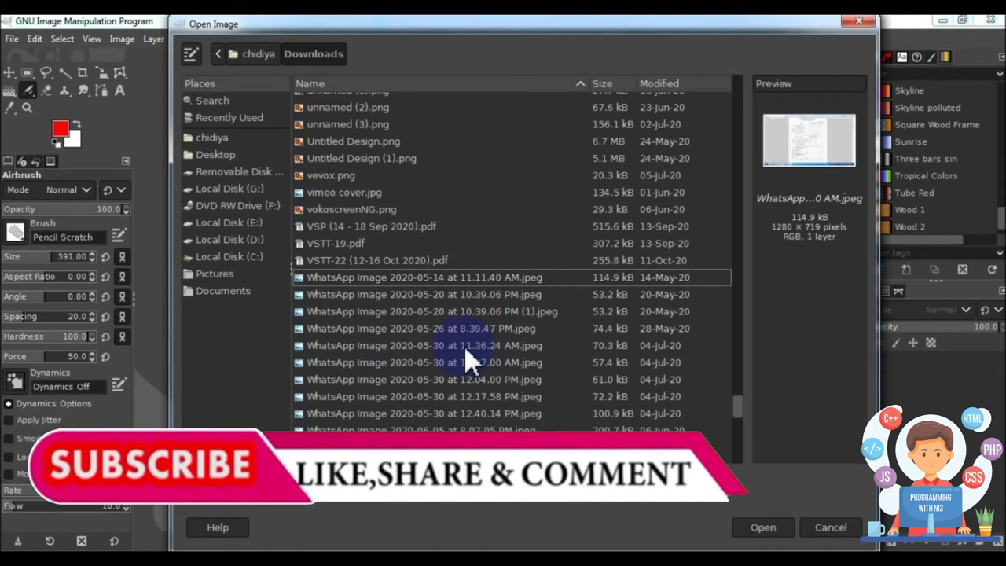
{"action": "type", "text": "oma"}
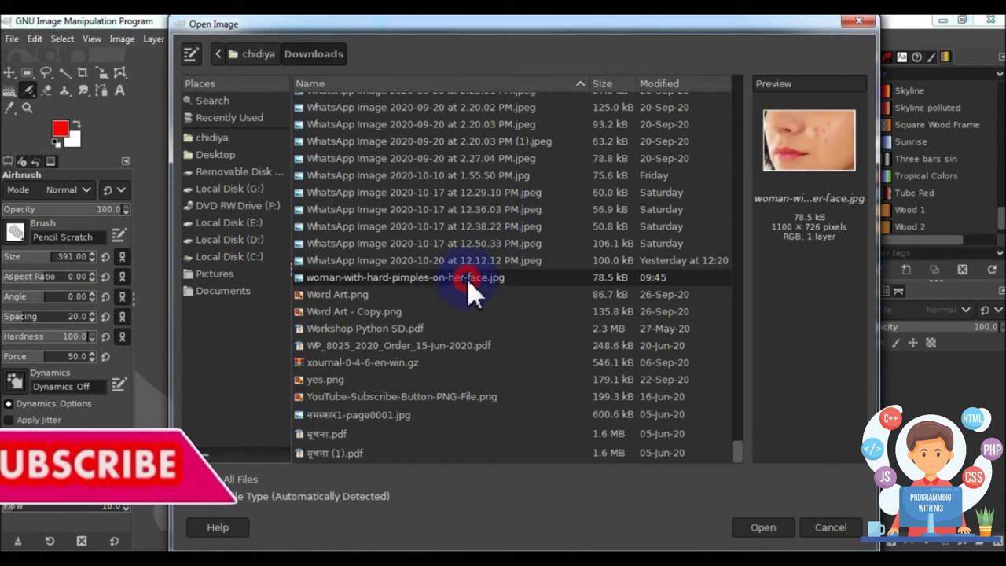
{"action": "left_click", "coordinate": [773, 533]}
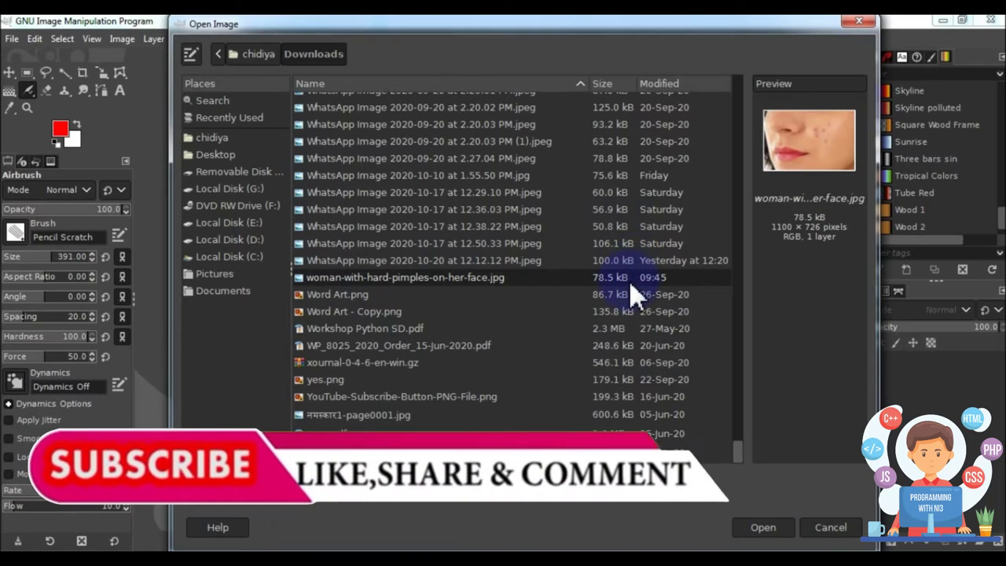
{"action": "left_click", "coordinate": [384, 329]}
{"action": "left_click", "coordinate": [405, 280]}
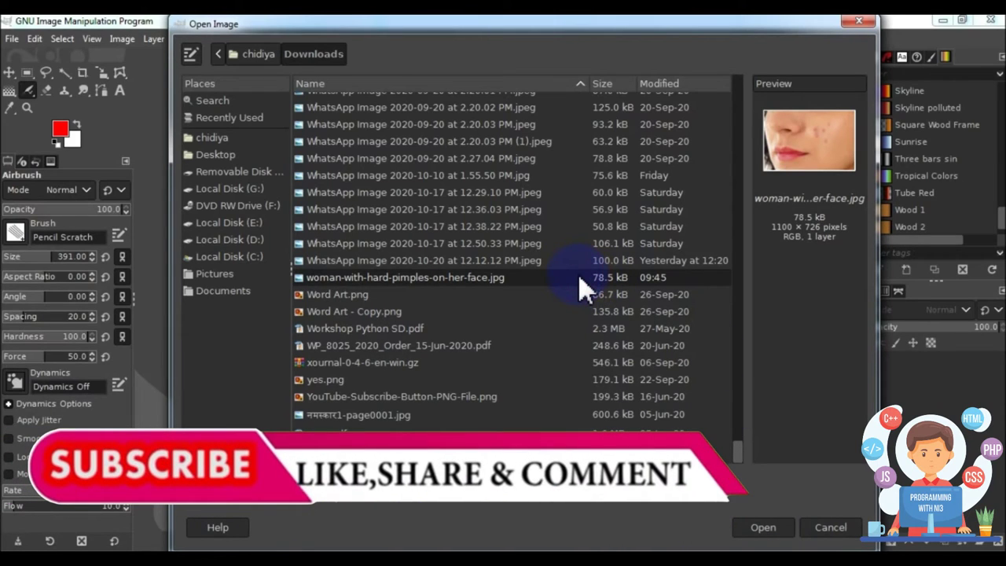
{"action": "left_click", "coordinate": [756, 529]}
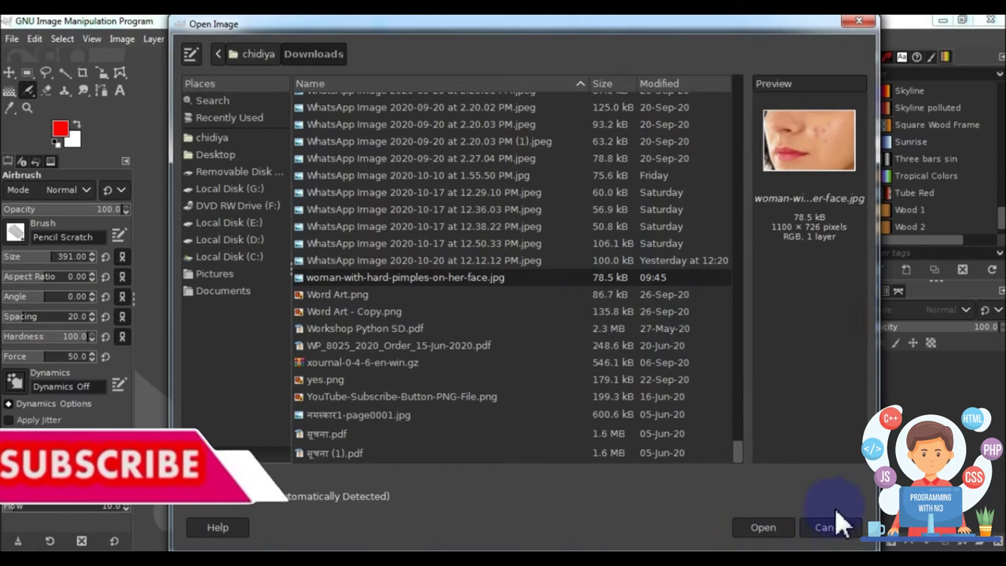
{"action": "left_click", "coordinate": [859, 21]}
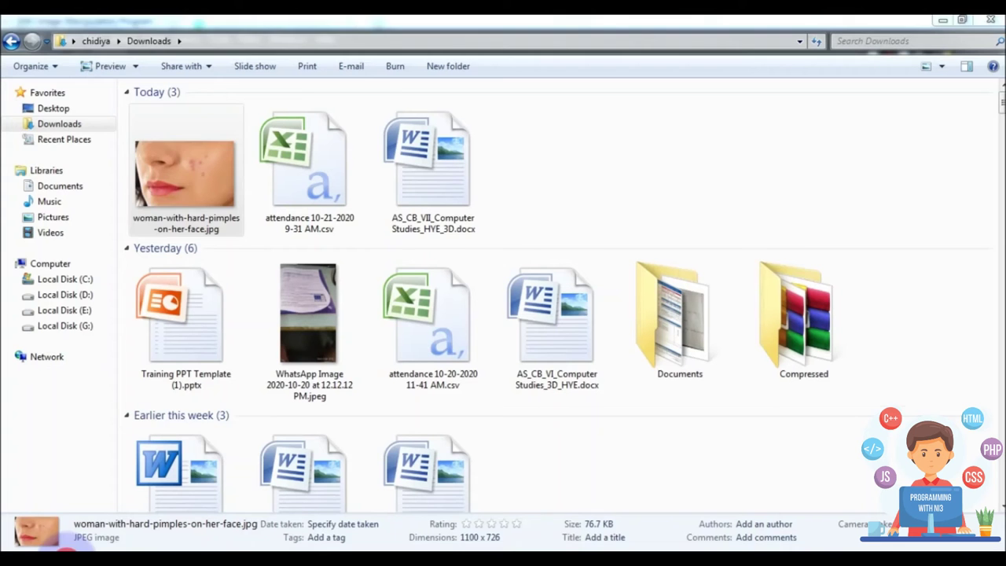
- Drag the pimples JPG from Explorer onto the GIMP canvas to open it
{"action": "mouse_move", "coordinate": [170, 155]}
{"action": "left_mouse_down"}
{"action": "mouse_move", "coordinate": [239, 542]}
{"action": "mouse_move", "coordinate": [448, 276]}
{"action": "left_mouse_up"}
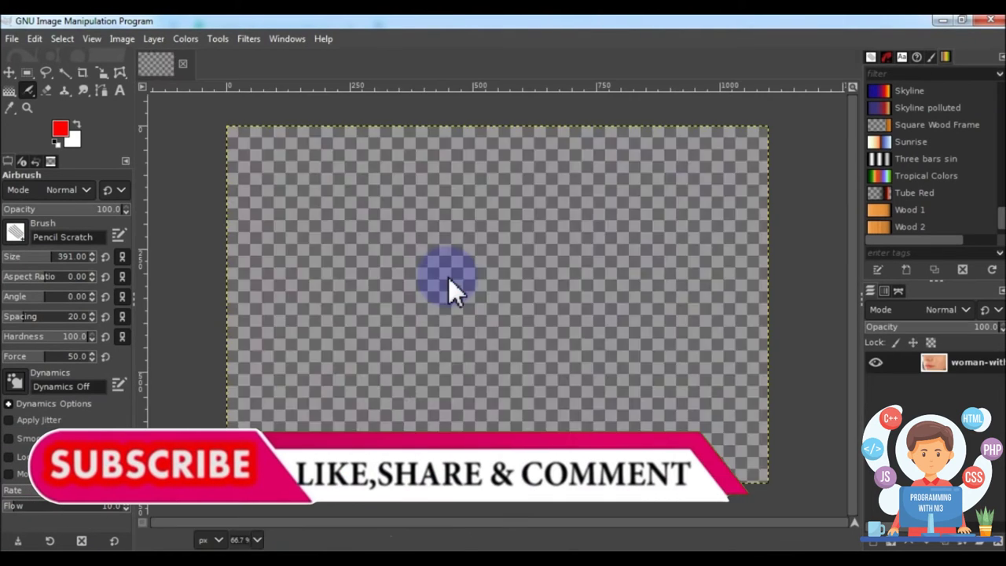
{"action": "left_click_drag", "start_coordinate": [550, 249], "coordinate": [602, 265]}
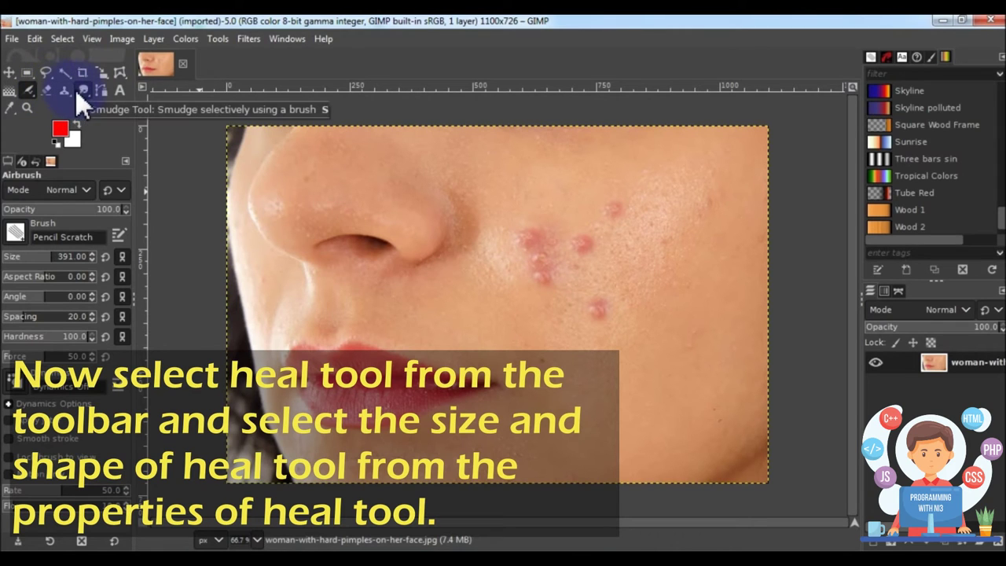
{"action": "left_click_drag", "start_coordinate": [66, 91], "coordinate": [126, 128]}
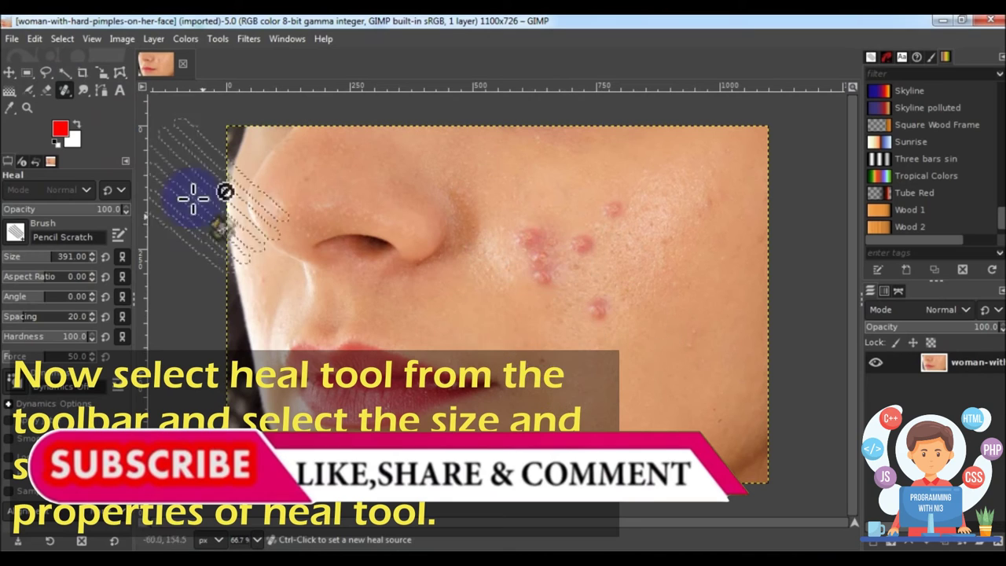
- Pick the 2. Hardness 075 brush and set the heal source on clear cheek skin
{"action": "left_click", "coordinate": [16, 233]}
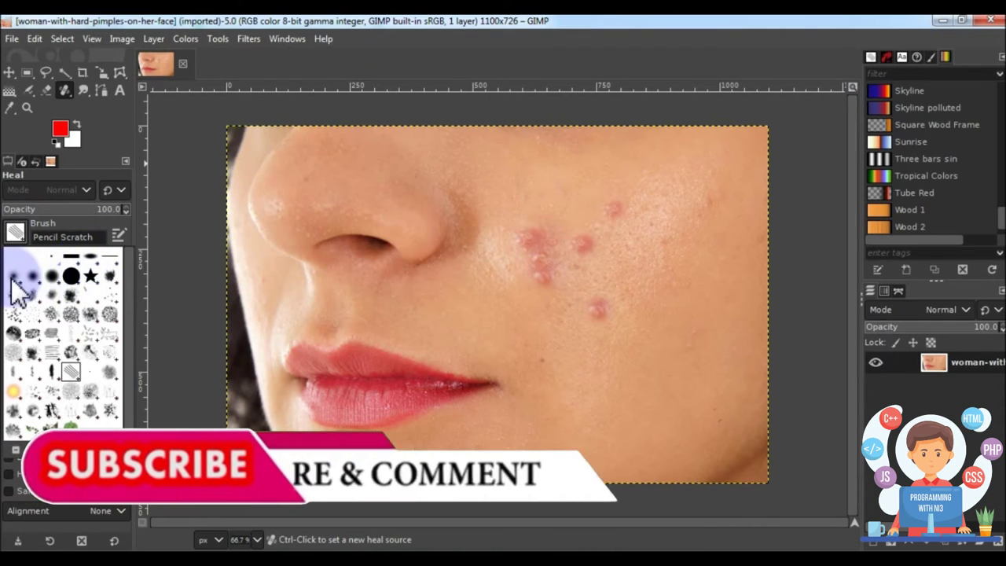
{"action": "left_click", "coordinate": [51, 280]}
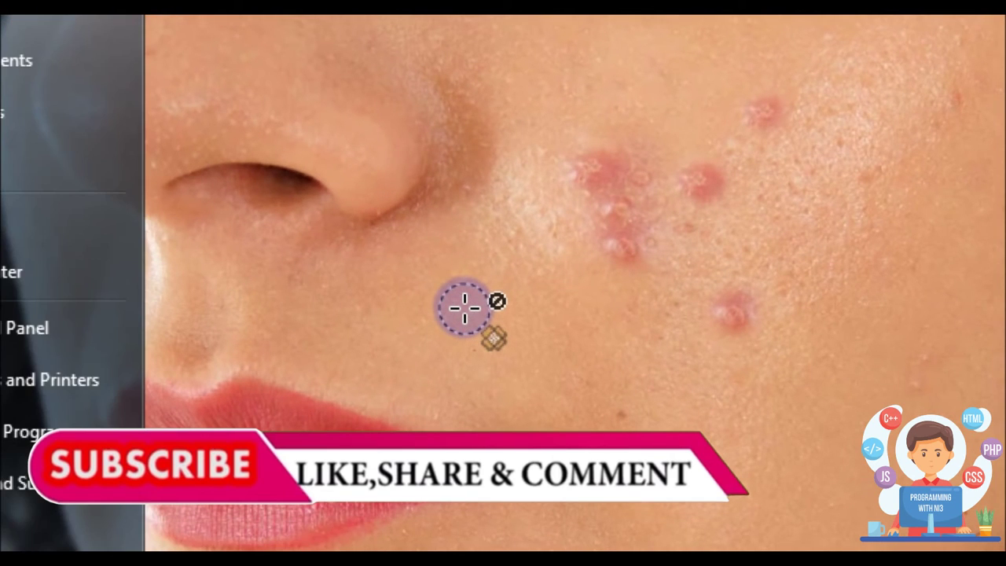
{"action": "left_click", "coordinate": [409, 306], "text": "ctrl"}
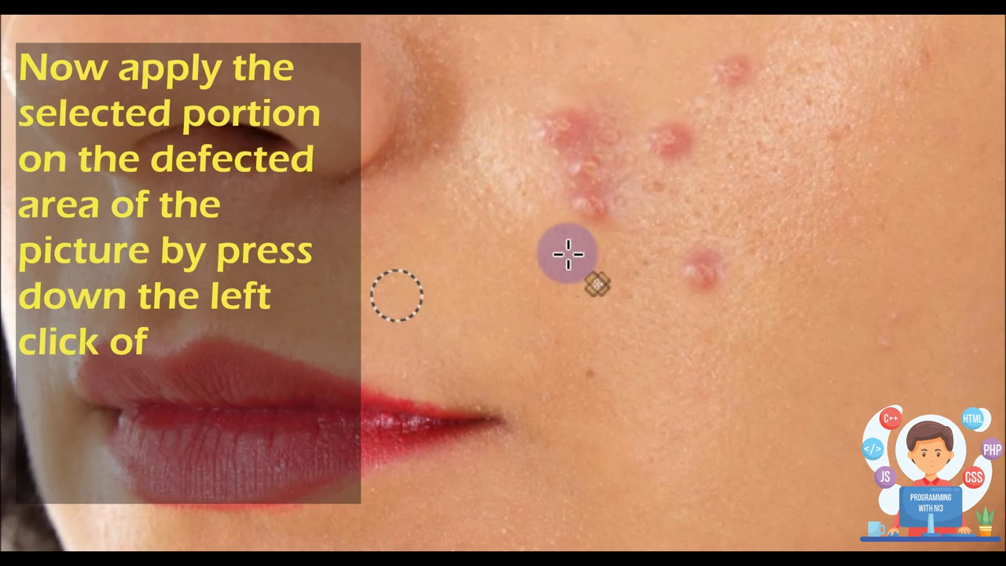
- Heal the pimple cluster beside the nose, leftover red marks and the lower cheek
{"action": "mouse_move", "coordinate": [523, 232]}
{"action": "left_mouse_down"}
{"action": "mouse_move", "coordinate": [541, 270]}
{"action": "mouse_move", "coordinate": [602, 213]}
{"action": "mouse_move", "coordinate": [618, 213]}
{"action": "mouse_move", "coordinate": [595, 296]}
{"action": "mouse_move", "coordinate": [604, 312]}
{"action": "left_mouse_up"}
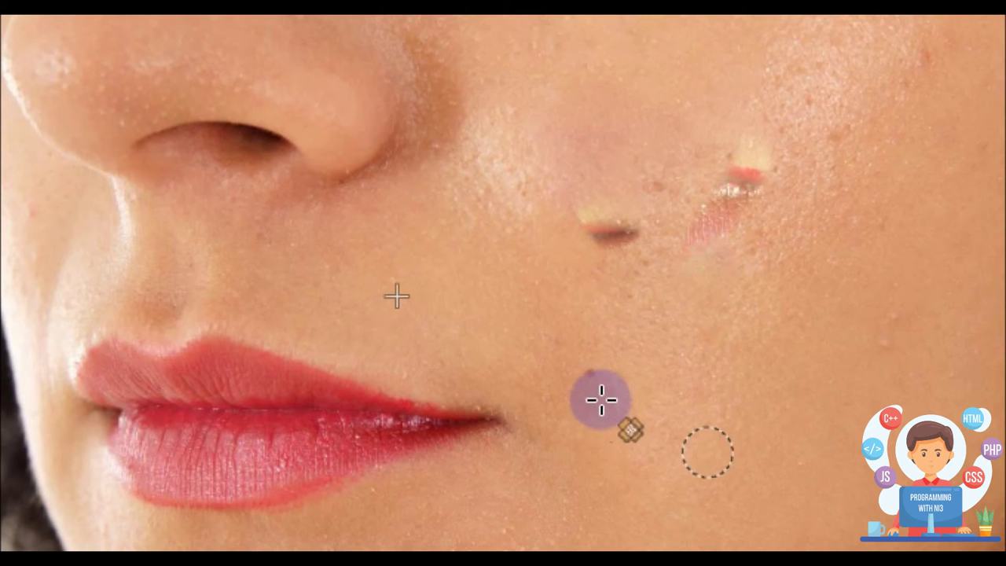
{"action": "left_click_drag", "start_coordinate": [671, 241], "coordinate": [606, 258]}
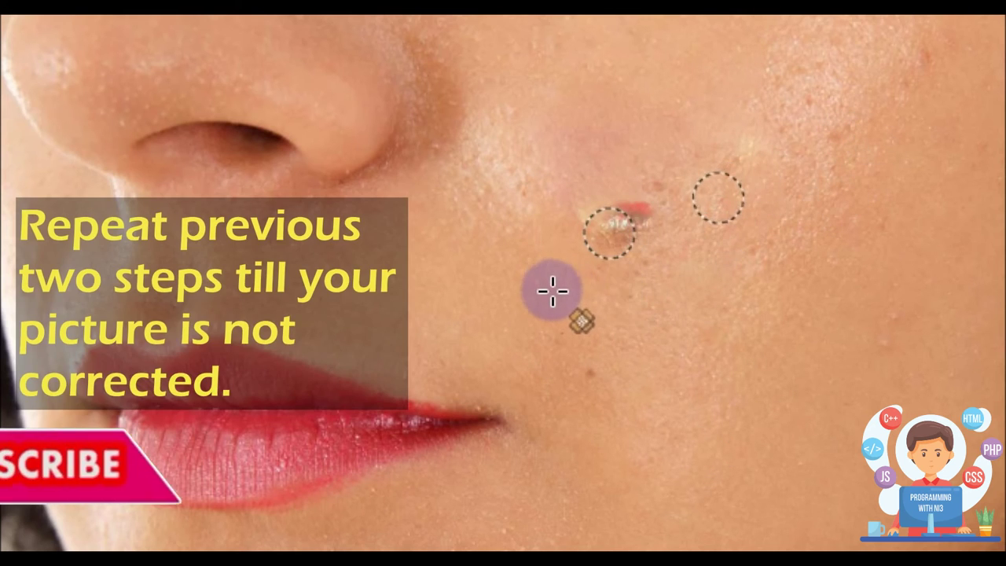
{"action": "mouse_move", "coordinate": [600, 296]}
{"action": "left_mouse_down"}
{"action": "mouse_move", "coordinate": [666, 281]}
{"action": "mouse_move", "coordinate": [580, 285]}
{"action": "mouse_move", "coordinate": [644, 247]}
{"action": "mouse_move", "coordinate": [610, 256]}
{"action": "mouse_move", "coordinate": [550, 308]}
{"action": "left_mouse_up"}
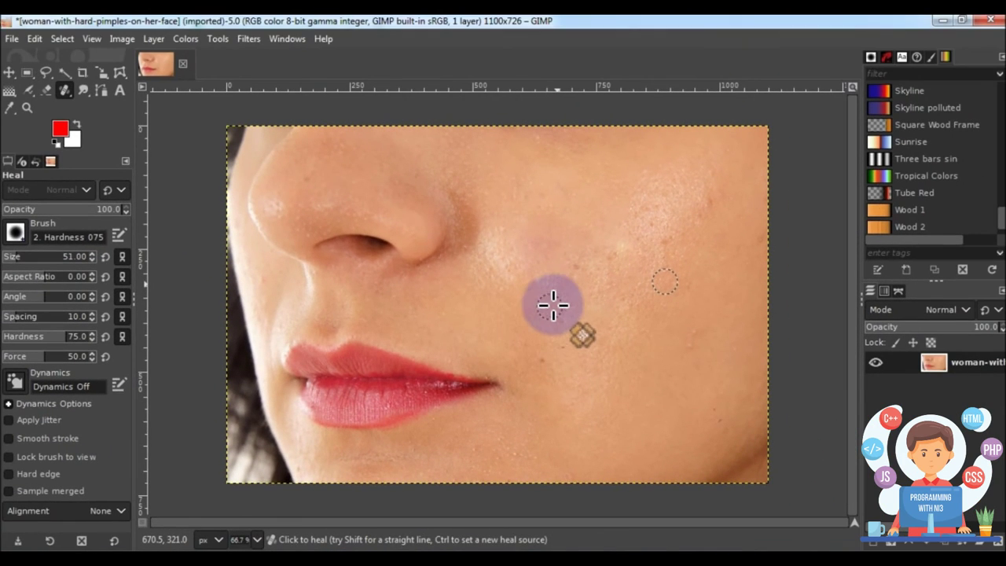
{"action": "left_click_drag", "start_coordinate": [674, 471], "coordinate": [676, 419]}
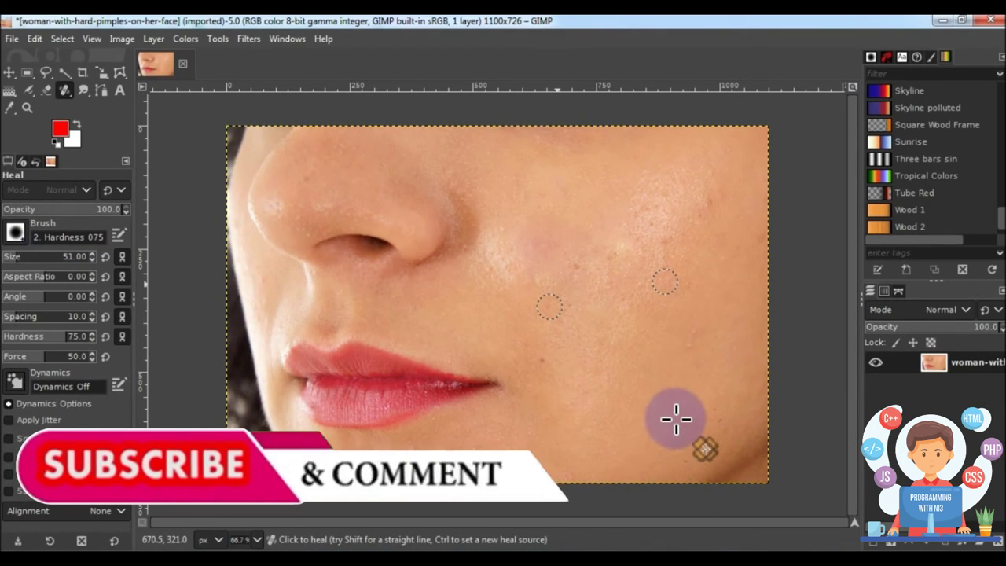
{"action": "key", "text": "ctrl+s"}
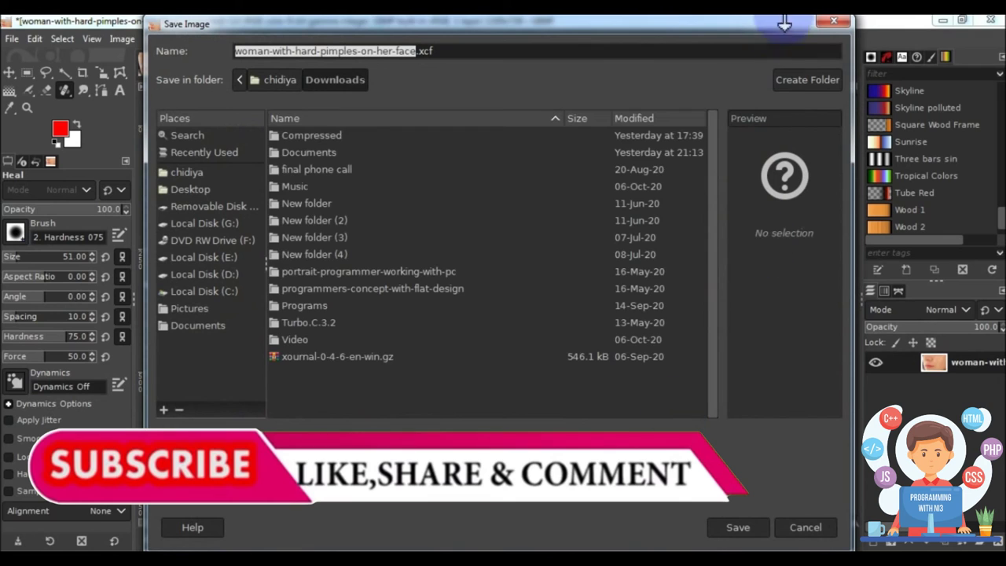
{"action": "left_click", "coordinate": [836, 21]}
{"action": "left_click", "coordinate": [12, 38]}
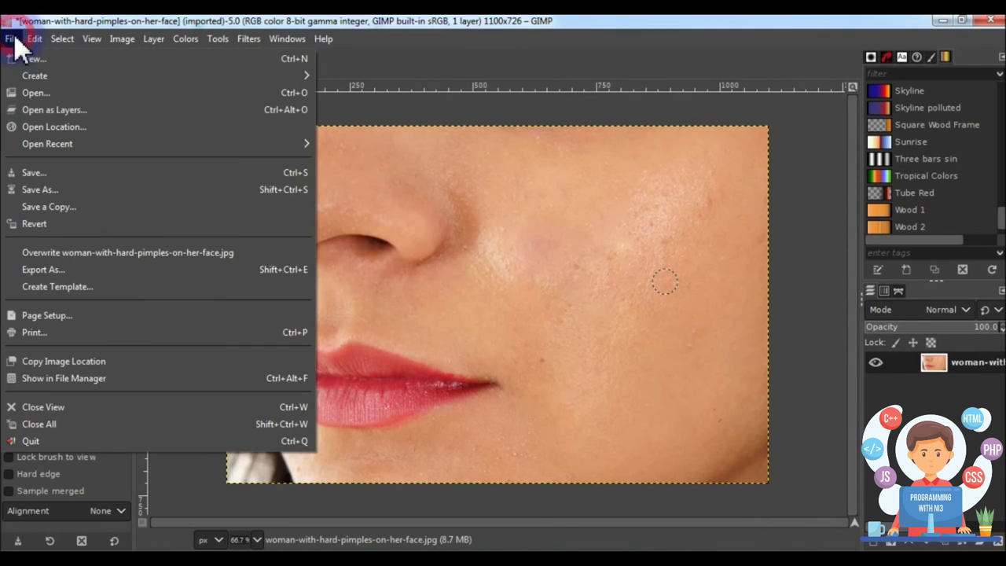
{"action": "left_click", "coordinate": [53, 165]}
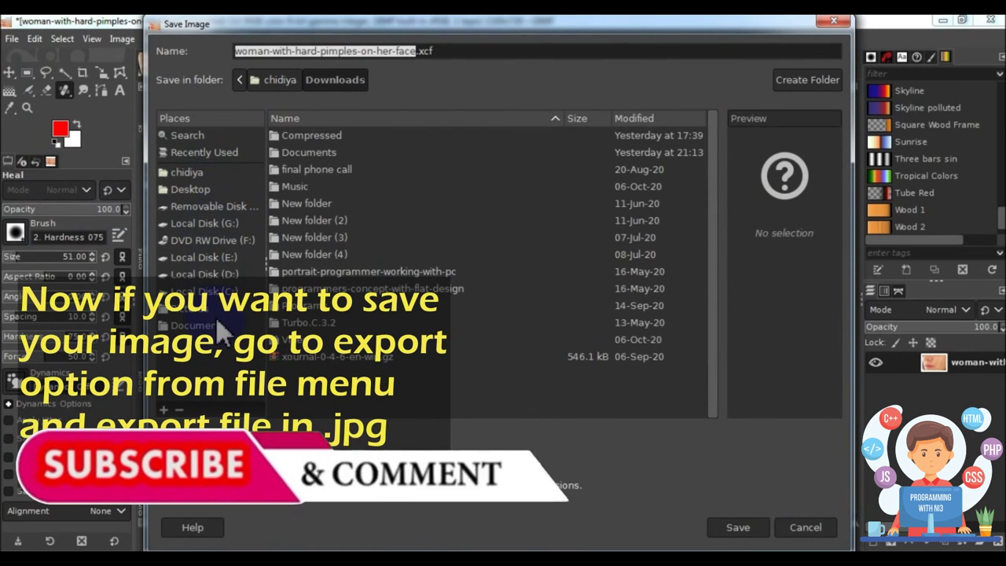
{"action": "left_click", "coordinate": [192, 308]}
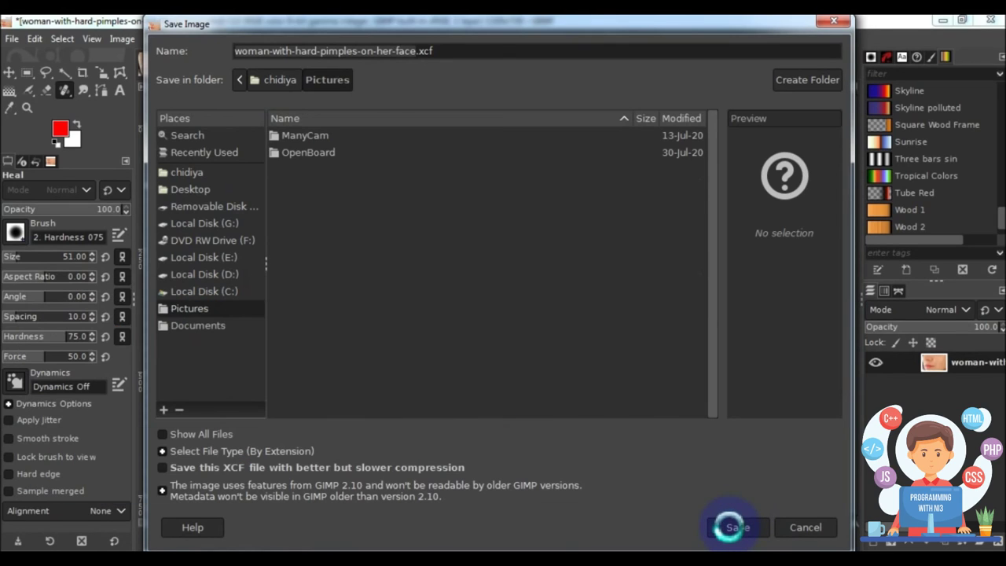
{"action": "left_click", "coordinate": [533, 335]}
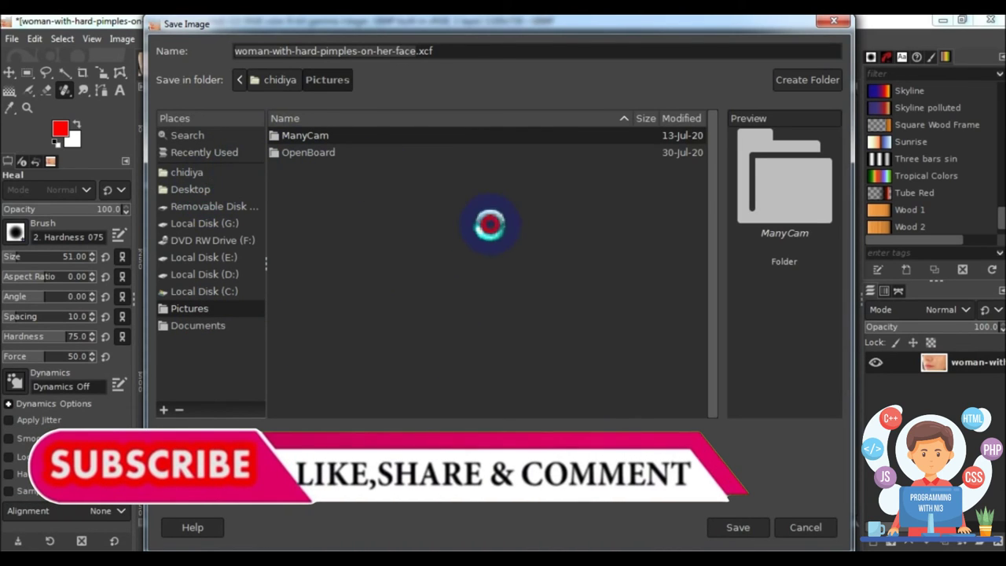
{"action": "left_click", "coordinate": [834, 22]}
{"action": "left_click", "coordinate": [12, 41]}
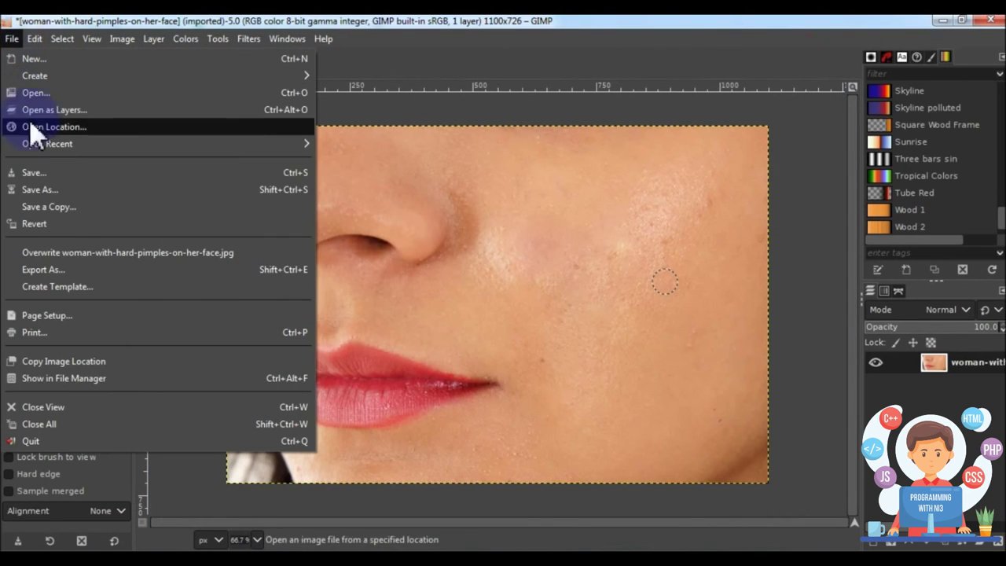
- Export 'woman-with-hard-pimples-on-her-face new.jpg' at JPEG quality 90, then quit GIMP
{"action": "left_click", "coordinate": [59, 271]}
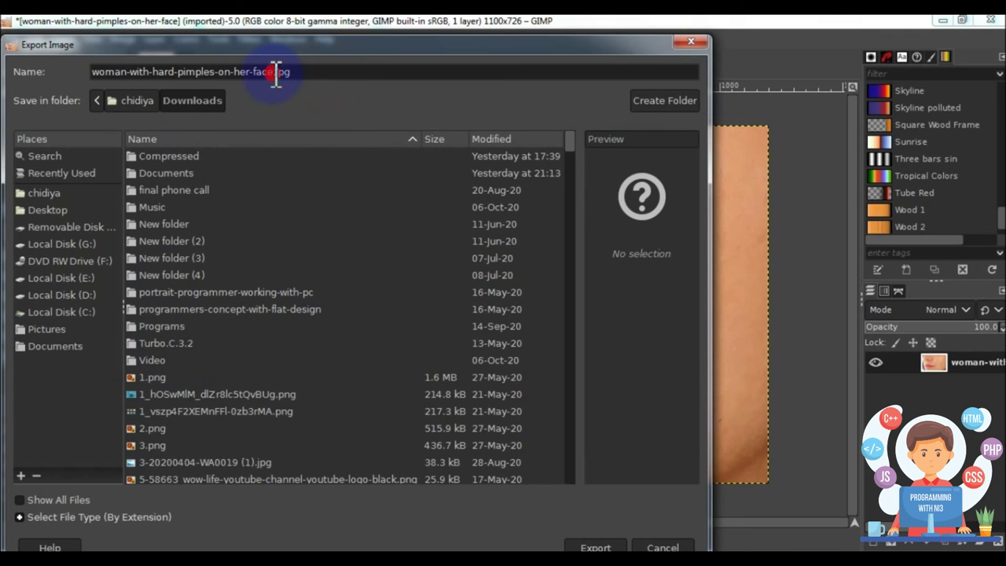
{"action": "type", "text": "new"}
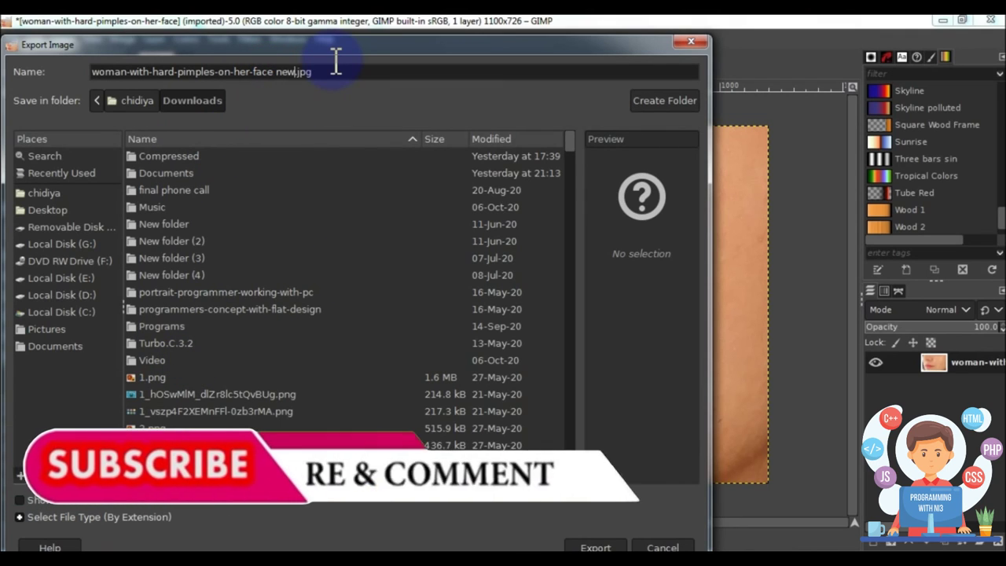
{"action": "key", "text": "Return"}
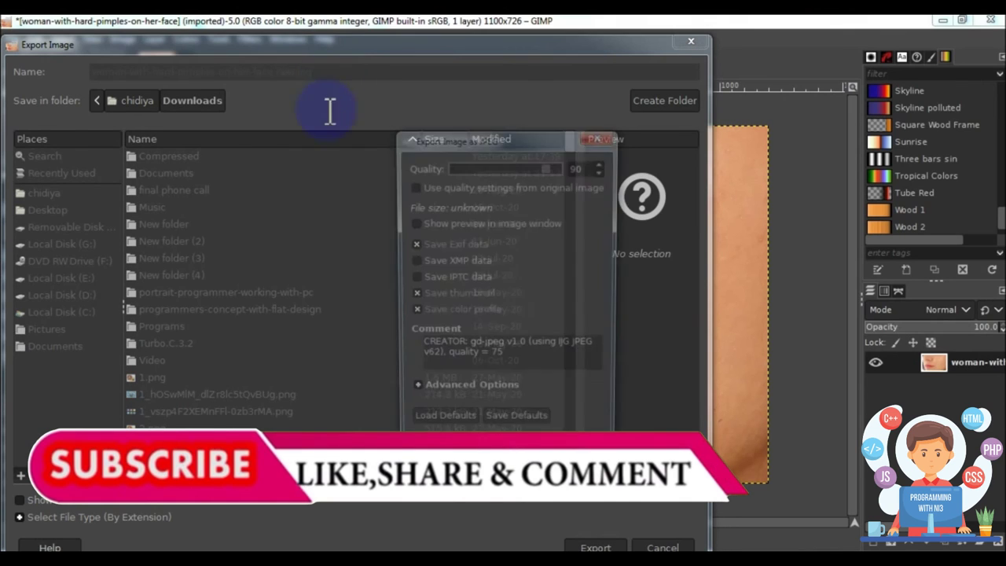
{"action": "left_click", "coordinate": [497, 505]}
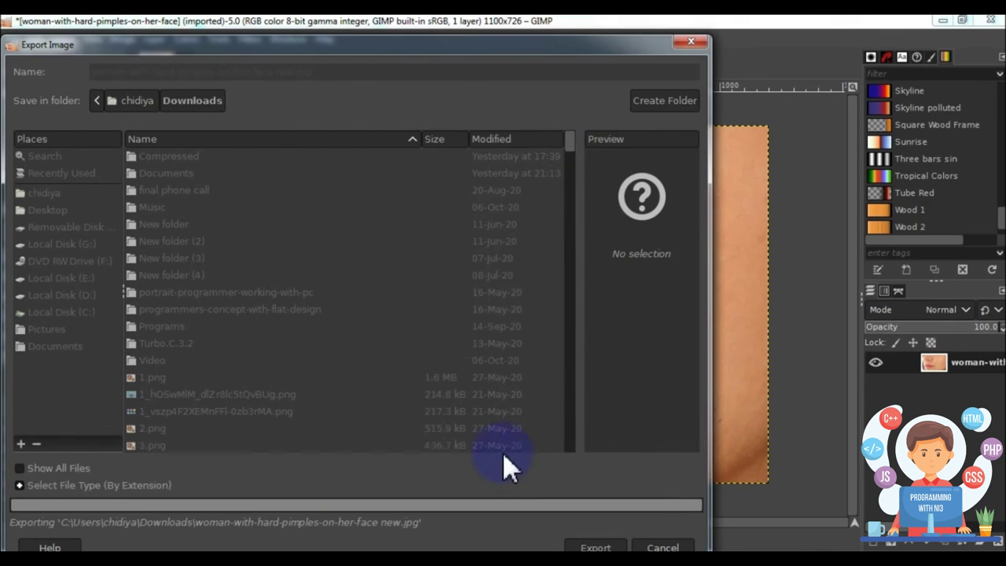
{"action": "key", "text": "ctrl+q"}
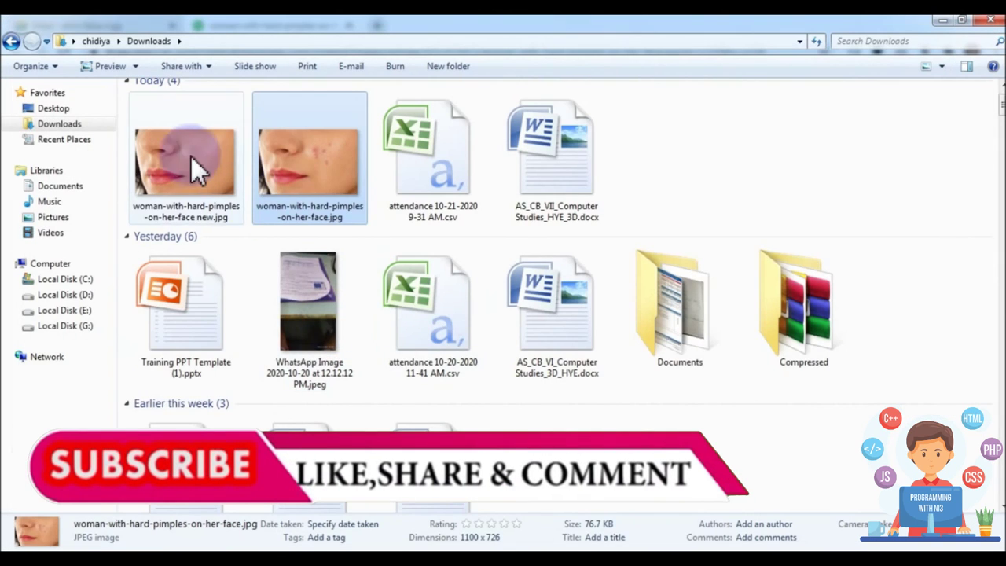
{"action": "left_click", "coordinate": [193, 165]}
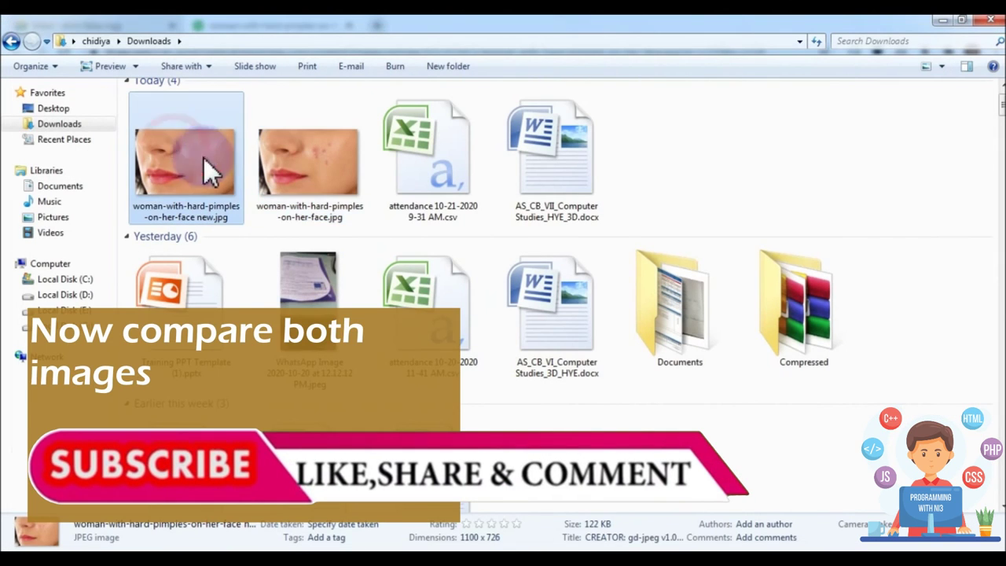
- Enlarge the Downloads icons to compare the retouched photo with the original
{"action": "scroll", "coordinate": [240, 200], "scroll_direction": "up", "scroll_amount": 3}
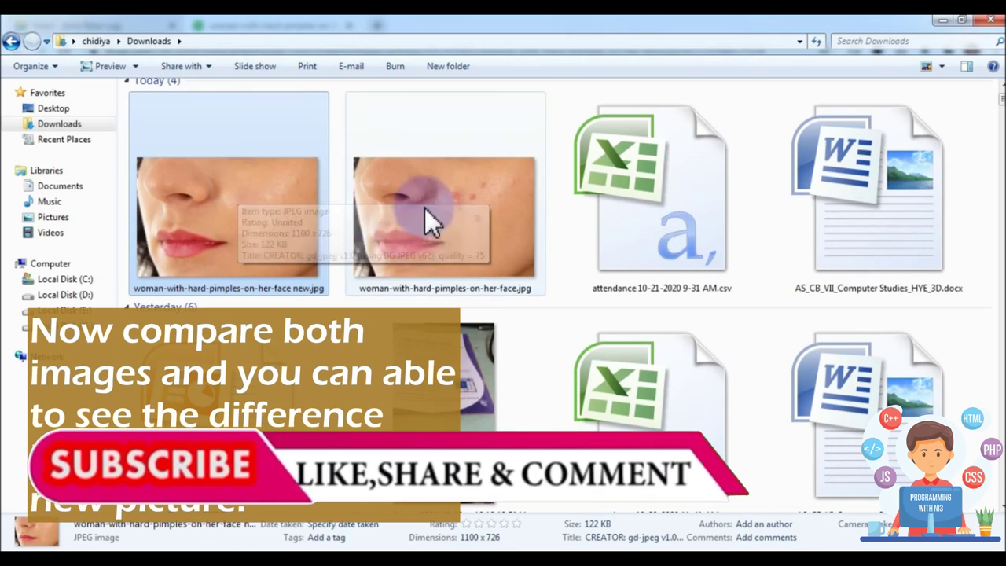